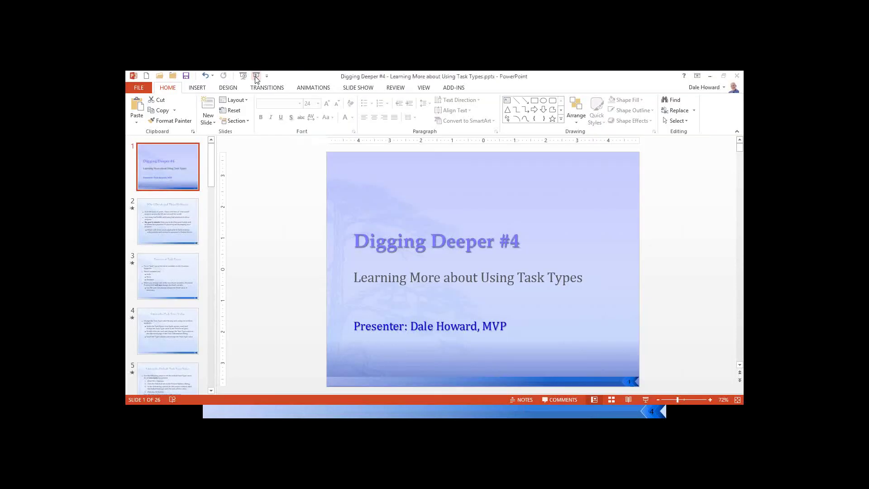
{"action": "key", "text": "alt+Tab"}
{"action": "key", "text": "alt+Tab"}
{"action": "key", "text": "alt+Tab"}
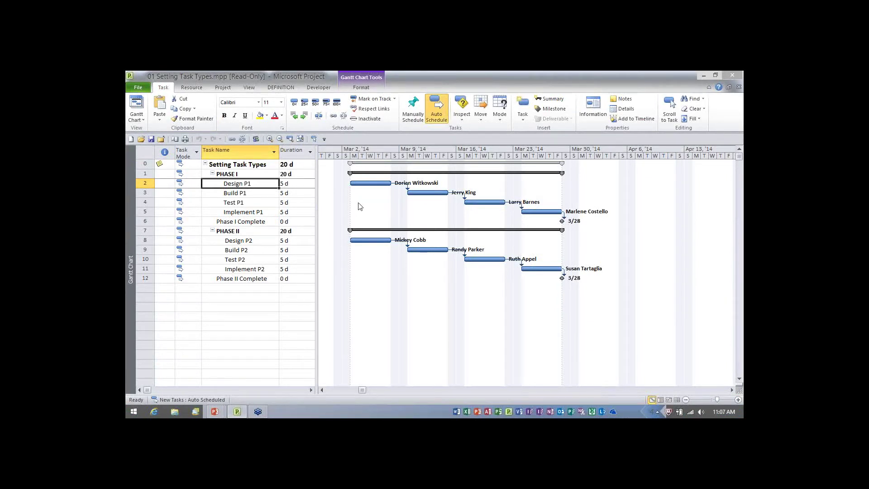
Step: Use Show Split to add a Task Form for Design P1 below the Gantt Chart
{"action": "right_click", "coordinate": [360, 206]}
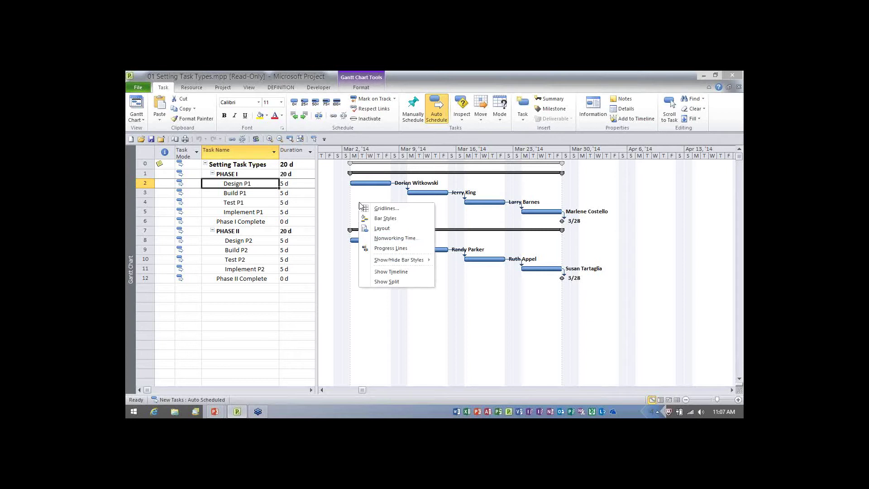
{"action": "left_click", "coordinate": [360, 193]}
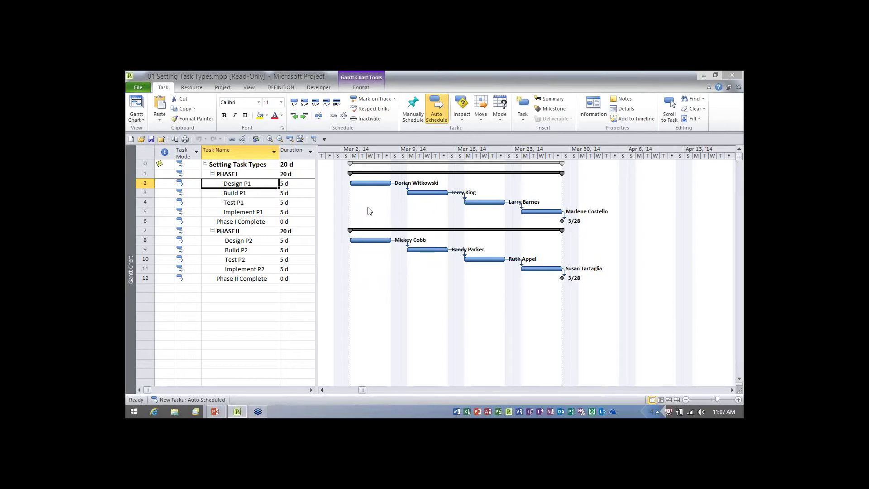
{"action": "right_click", "coordinate": [373, 208]}
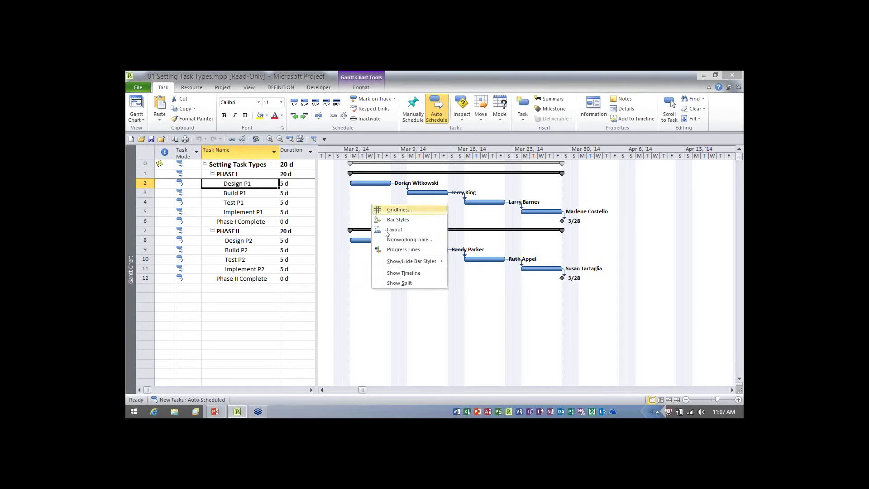
{"action": "left_click", "coordinate": [411, 285]}
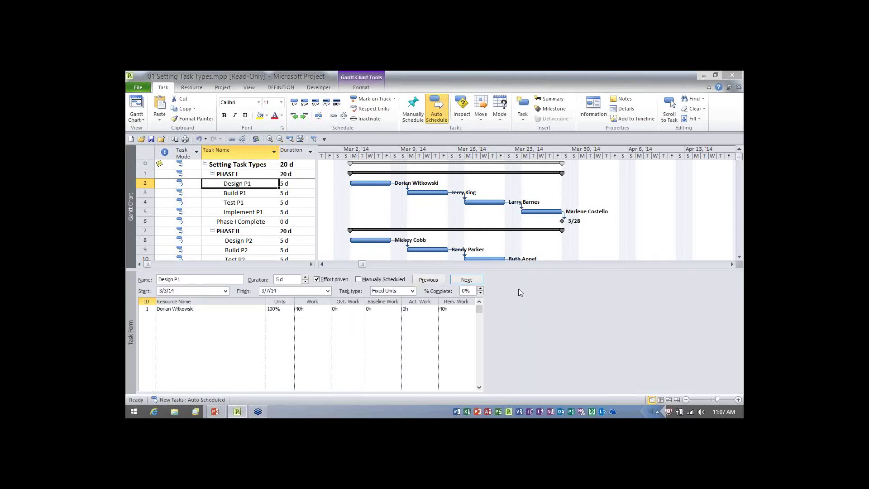
Step: Switch the task form to Resources & Predecessors, keep Design P1 as Fixed Units, and advance to Build P1
{"action": "right_click", "coordinate": [519, 290]}
{"action": "left_click", "coordinate": [551, 317]}
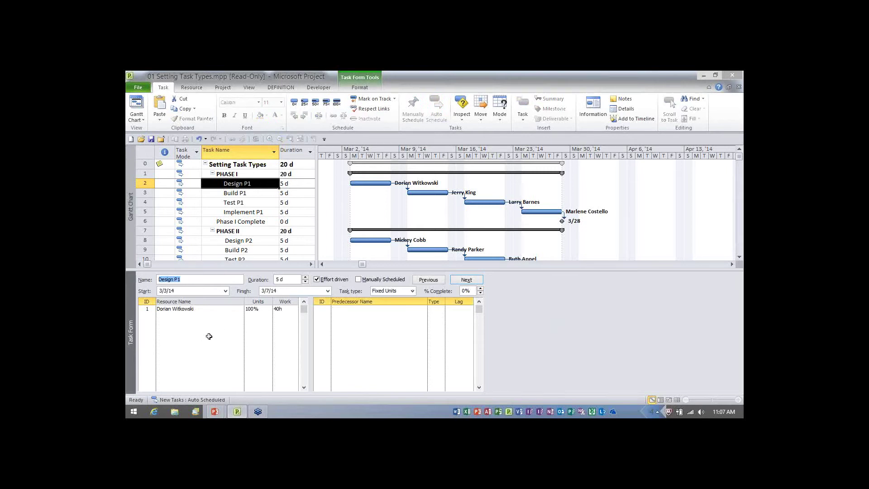
{"action": "left_click", "coordinate": [257, 184]}
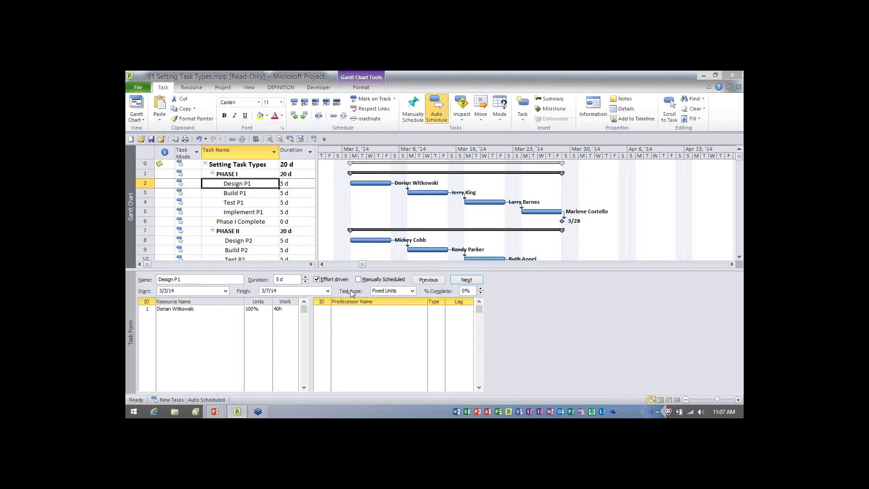
{"action": "left_click", "coordinate": [412, 290]}
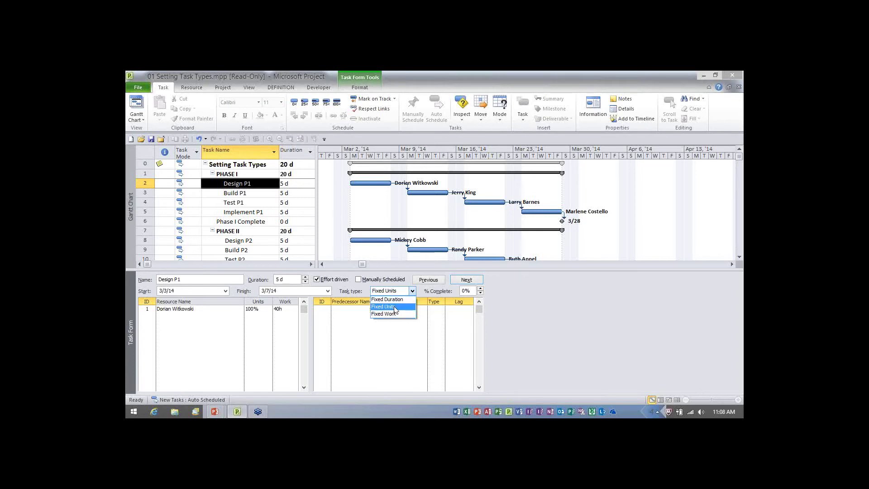
{"action": "left_click", "coordinate": [399, 306]}
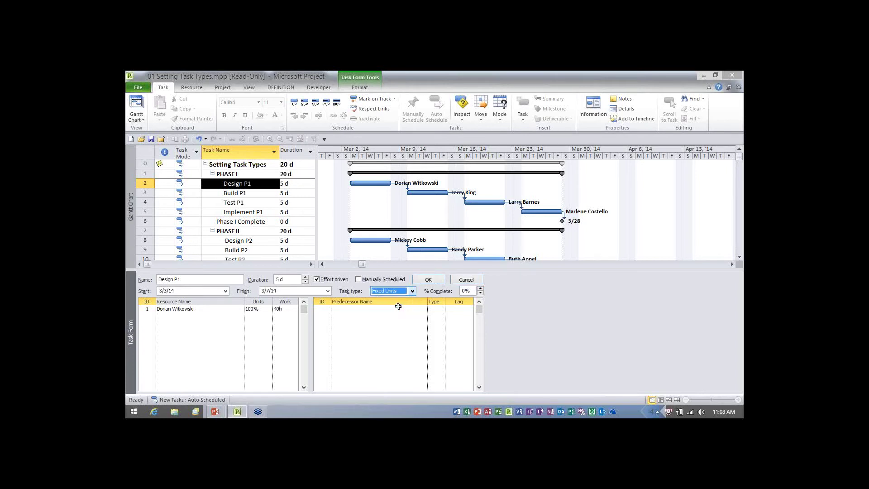
{"action": "left_click", "coordinate": [432, 280]}
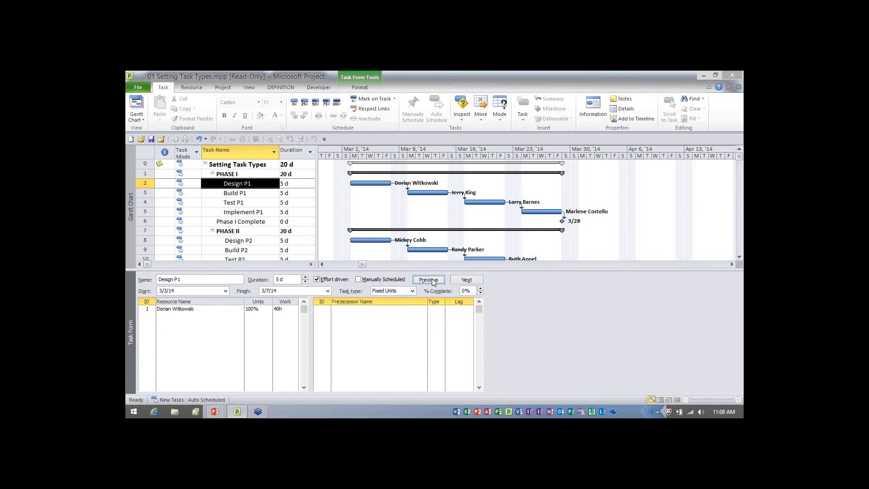
{"action": "left_click", "coordinate": [461, 281]}
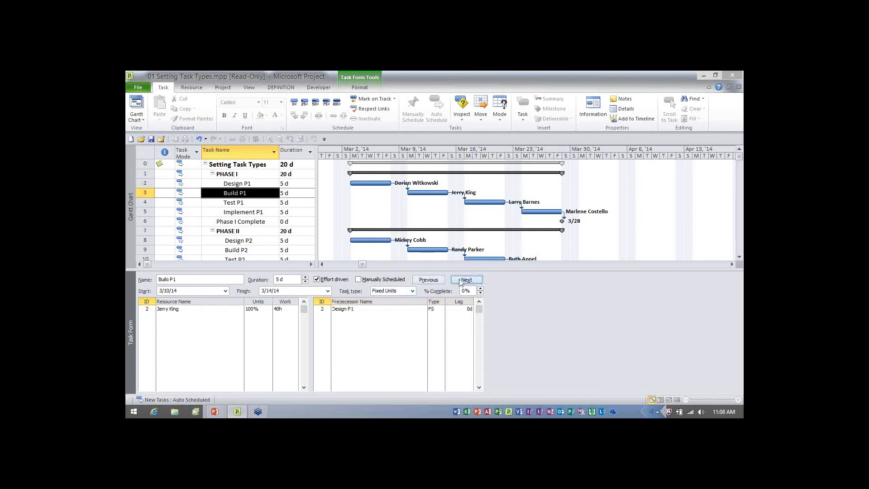
Step: Set Build P1's task type to Fixed Work and advance the form to Test P1
{"action": "left_click", "coordinate": [412, 291]}
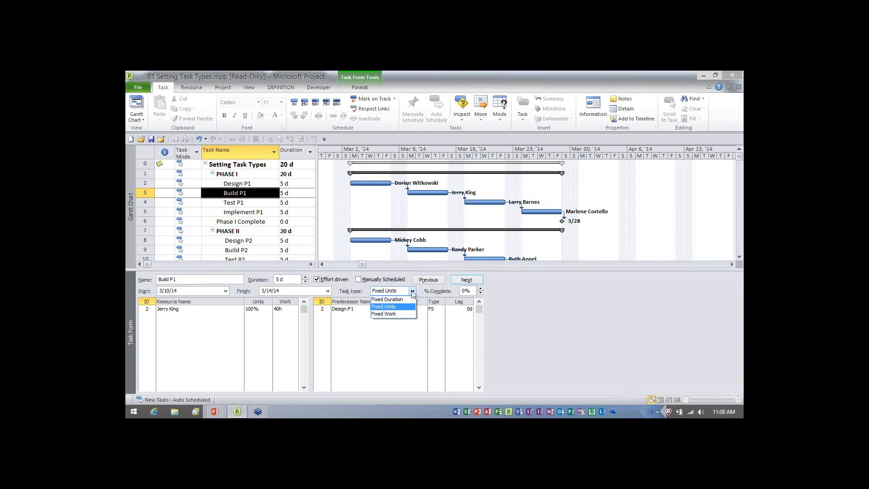
{"action": "left_click", "coordinate": [395, 313]}
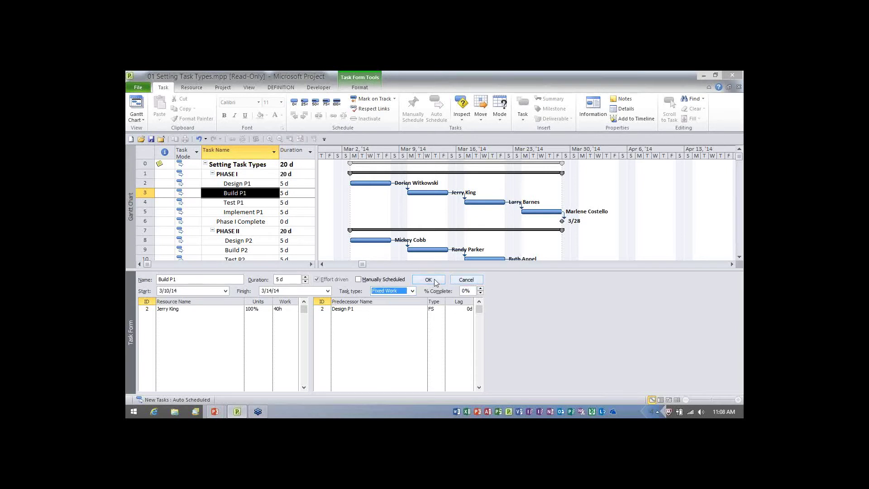
{"action": "left_click", "coordinate": [434, 280]}
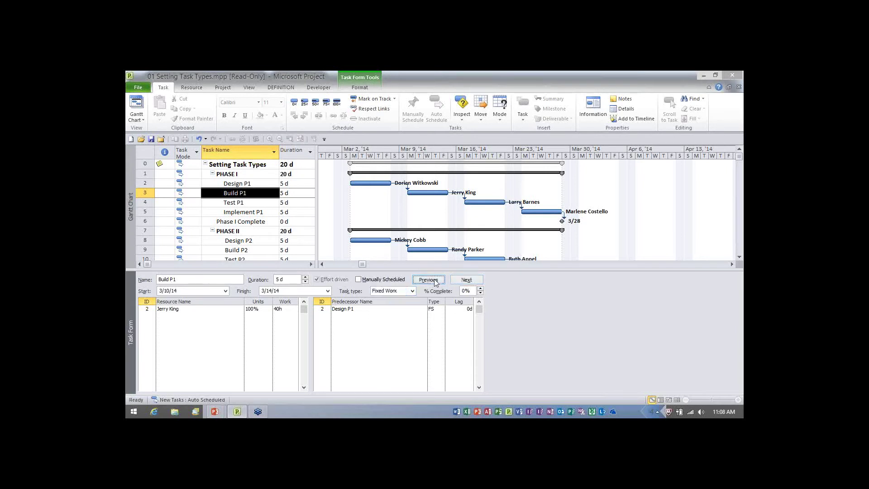
{"action": "left_click", "coordinate": [468, 280]}
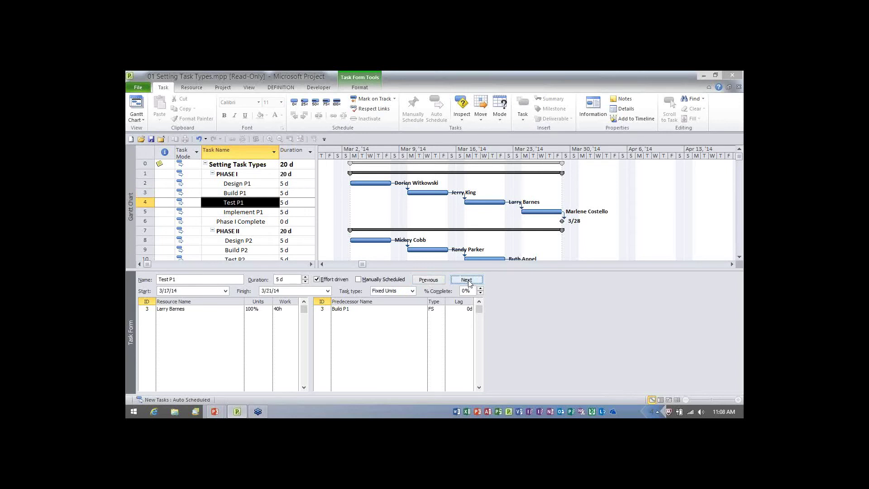
{"action": "left_click", "coordinate": [412, 291]}
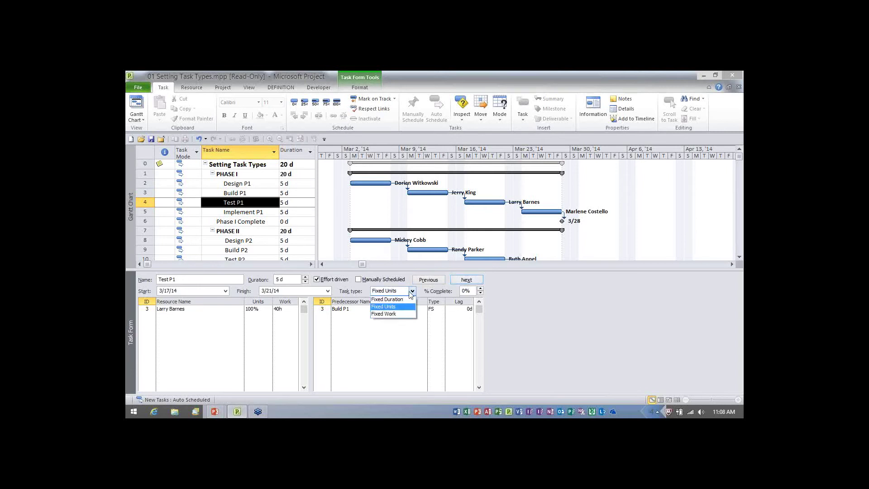
Step: Change Test P1's task type to Fixed Duration, keeping 5 days and 40h work
{"action": "left_click", "coordinate": [400, 299]}
{"action": "left_click", "coordinate": [430, 281]}
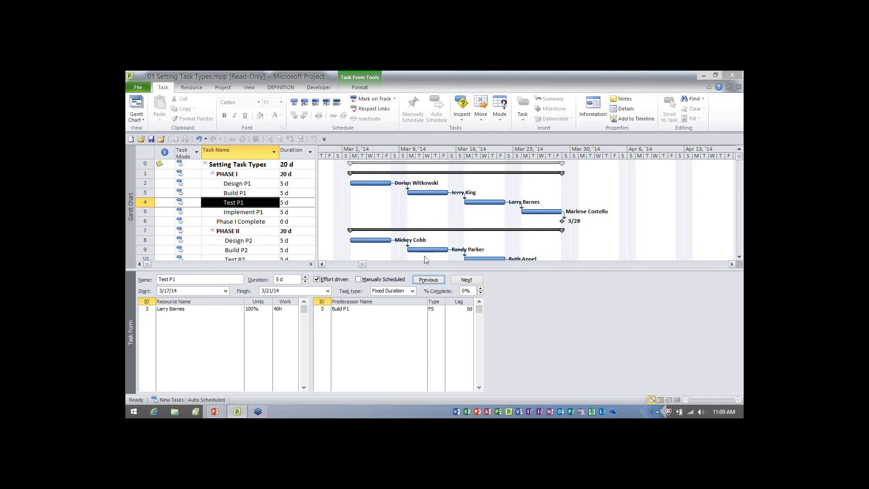
{"action": "right_click", "coordinate": [423, 215]}
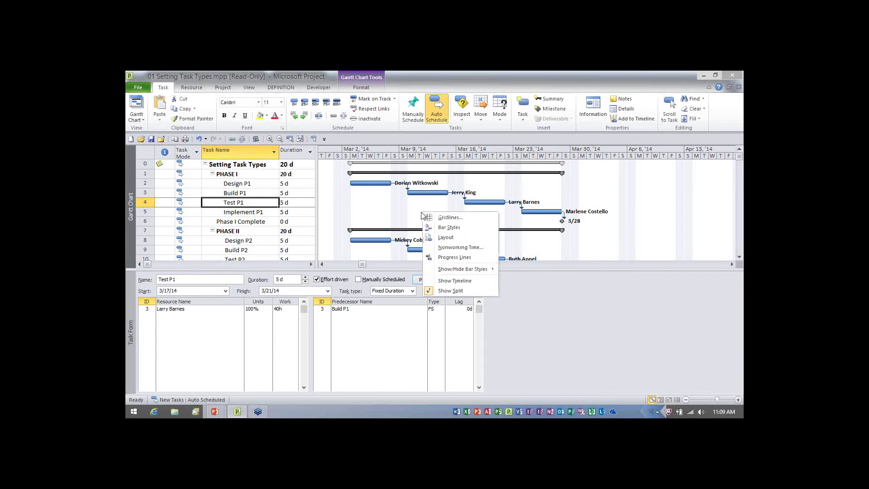
Step: Remove the split so only the Gantt Chart shows
{"action": "left_click", "coordinate": [450, 291]}
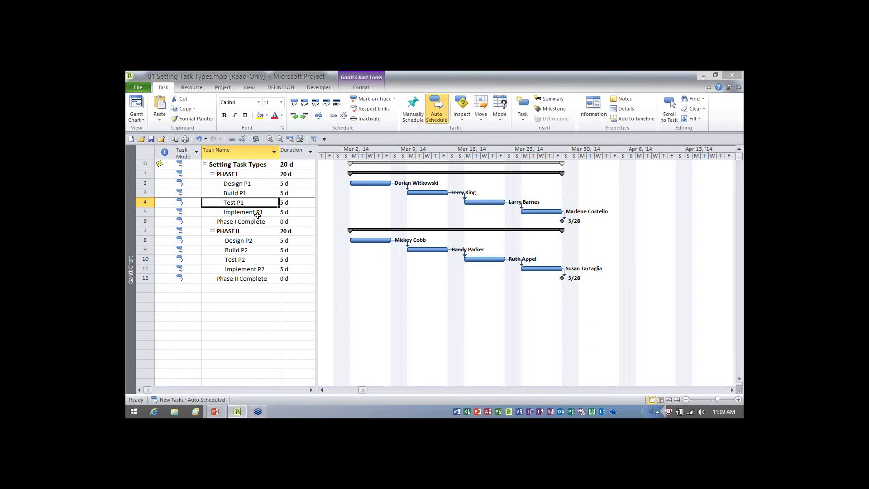
Step: Set Implement P1 to Fixed Work on the Advanced tab of its Task Information
{"action": "left_click", "coordinate": [251, 213]}
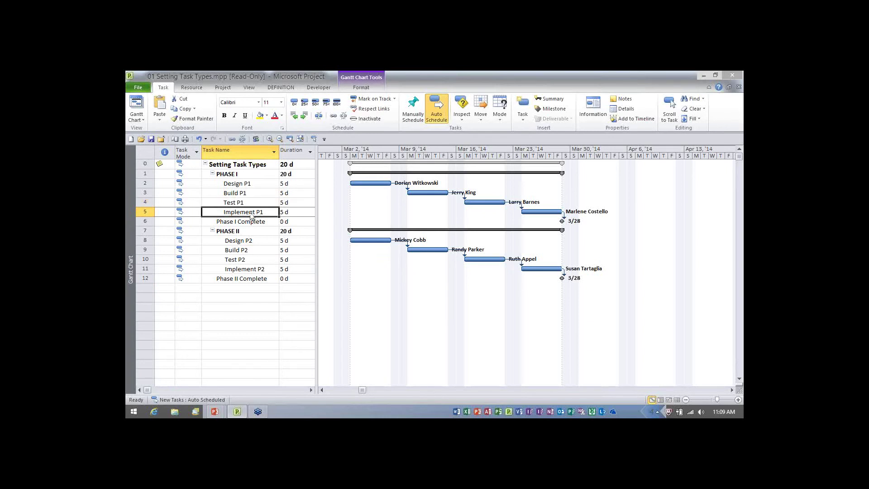
{"action": "double_click", "coordinate": [251, 213]}
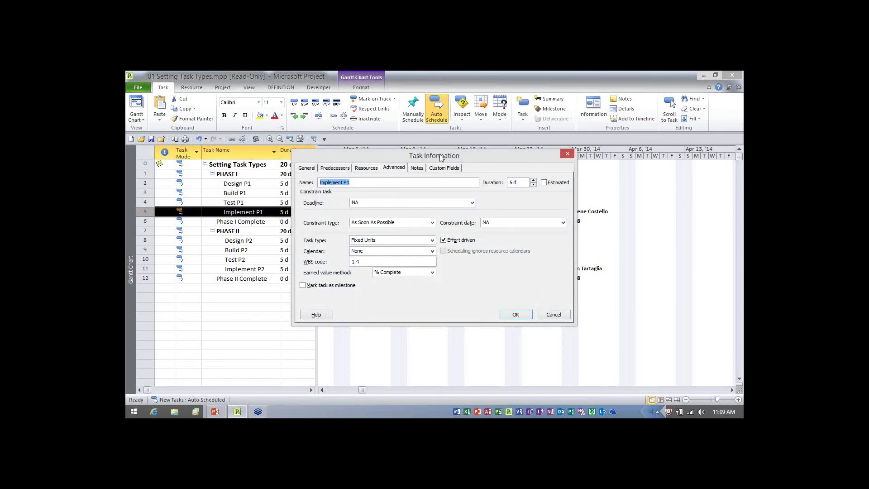
{"action": "left_click", "coordinate": [392, 169]}
{"action": "left_click", "coordinate": [432, 240]}
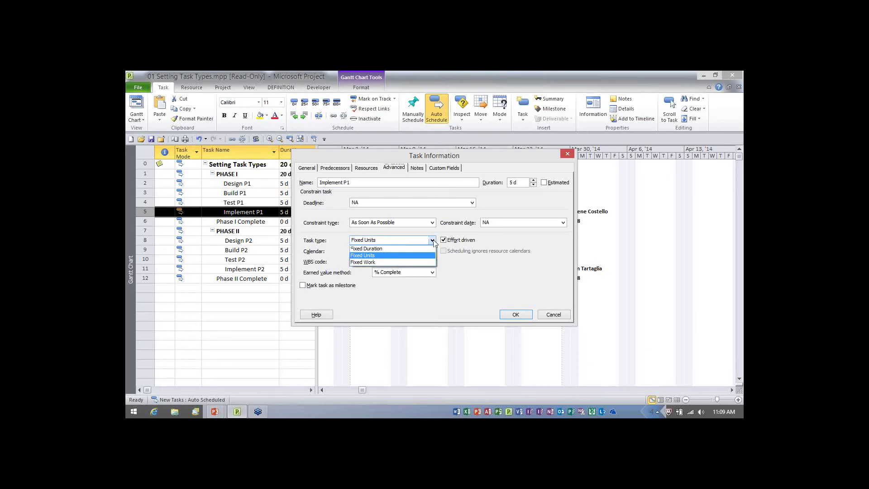
{"action": "left_click", "coordinate": [398, 261]}
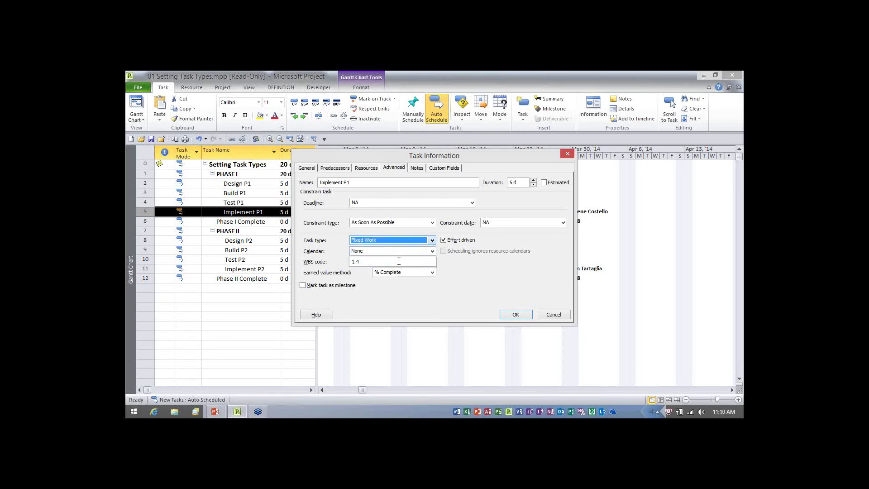
{"action": "left_click", "coordinate": [525, 315]}
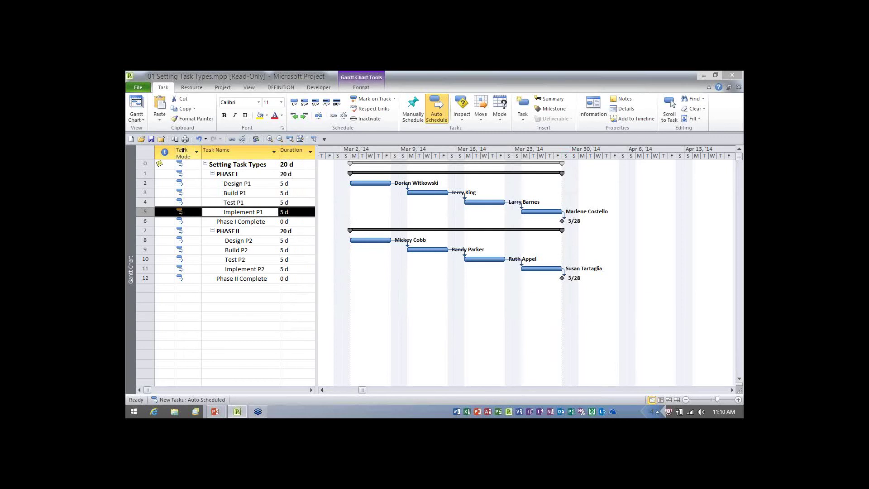
{"action": "mouse_move", "coordinate": [182, 151]}
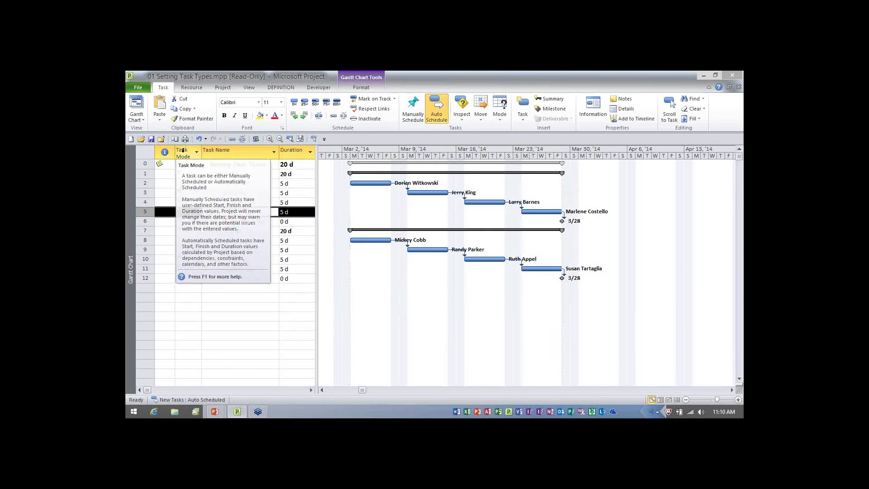
Step: Insert a Type field column before the Task Mode column
{"action": "right_click", "coordinate": [184, 153]}
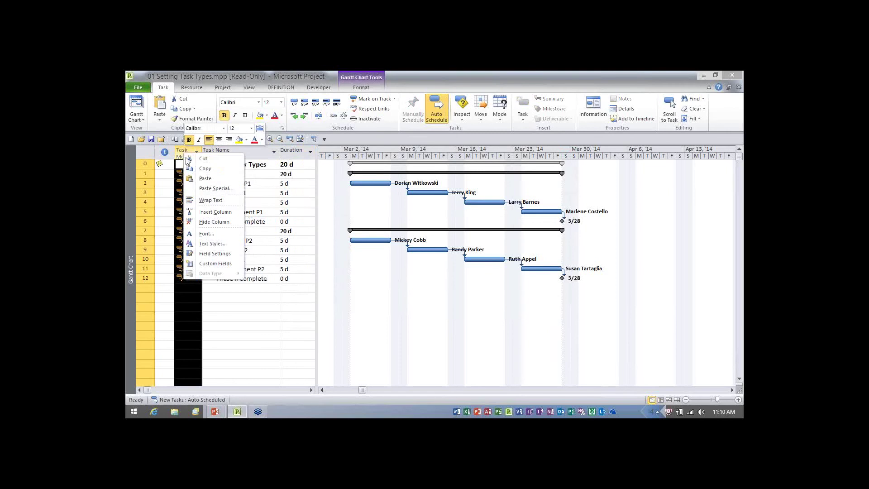
{"action": "left_click", "coordinate": [224, 213]}
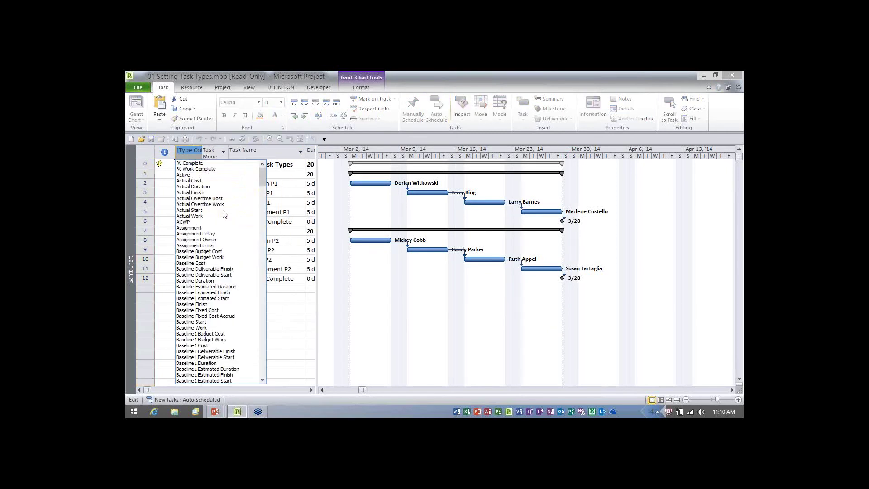
{"action": "type", "text": "type"}
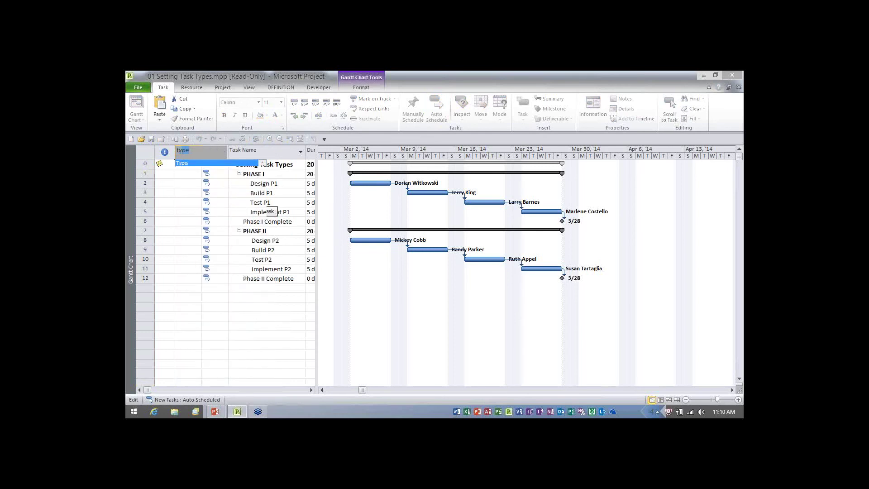
{"action": "key", "text": "BackSpace"}
{"action": "key", "text": "BackSpace"}
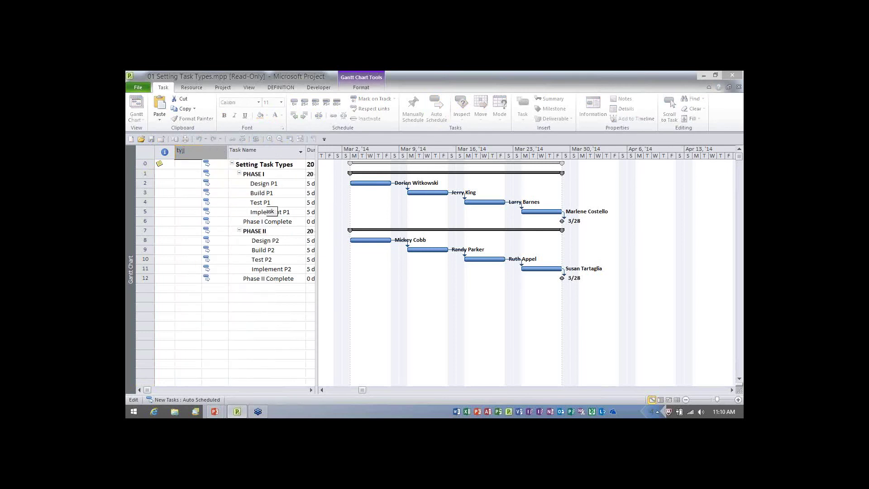
{"action": "type", "text": "pe"}
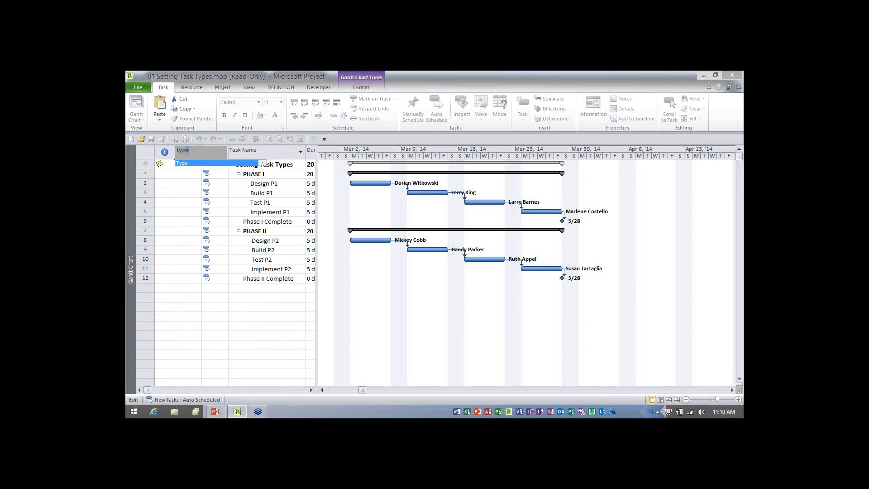
{"action": "key", "text": "Return"}
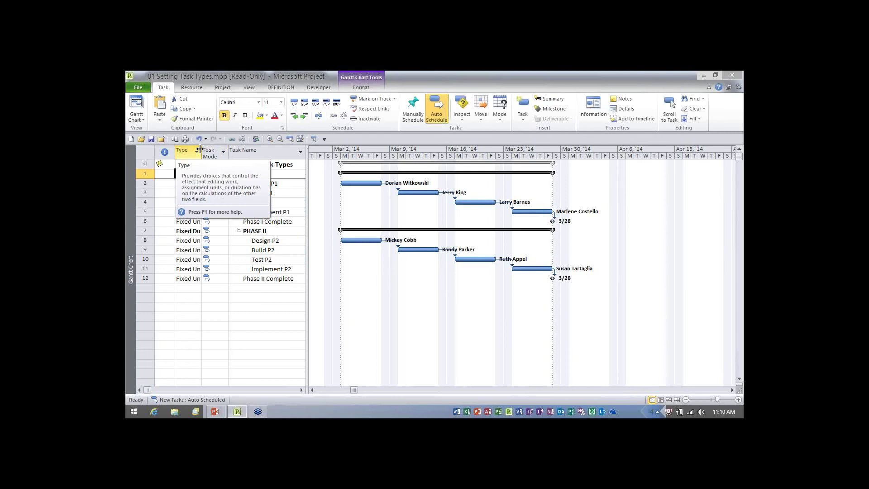
Step: Widen the Type column and drag the table divider right so all columns show
{"action": "double_click", "coordinate": [199, 149]}
{"action": "left_click_drag", "start_coordinate": [307, 185], "coordinate": [367, 196]}
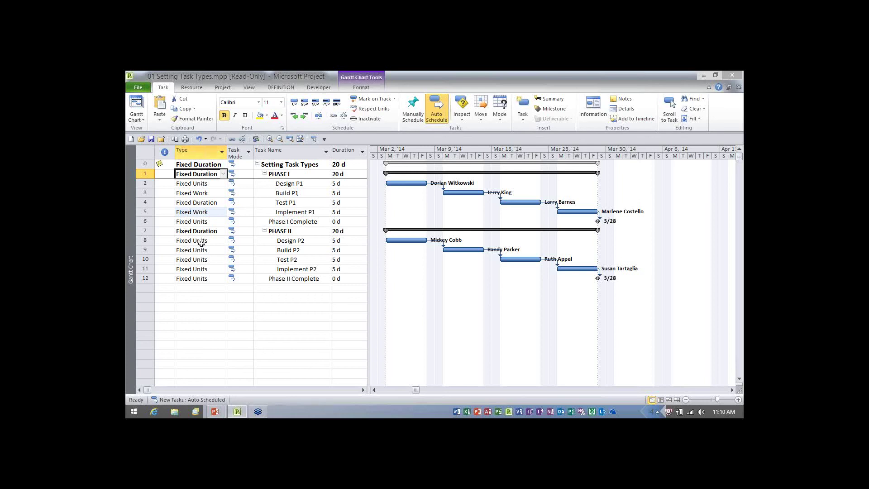
{"action": "left_click", "coordinate": [309, 184]}
Step: Set Design P2's Type cell to Fixed Duration directly in the task table
{"action": "left_click", "coordinate": [302, 194]}
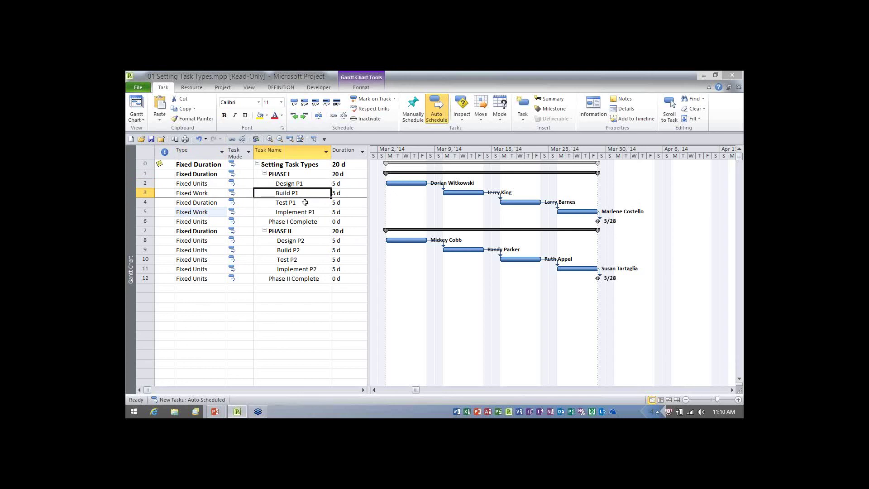
{"action": "left_click", "coordinate": [305, 204]}
{"action": "left_click", "coordinate": [301, 213]}
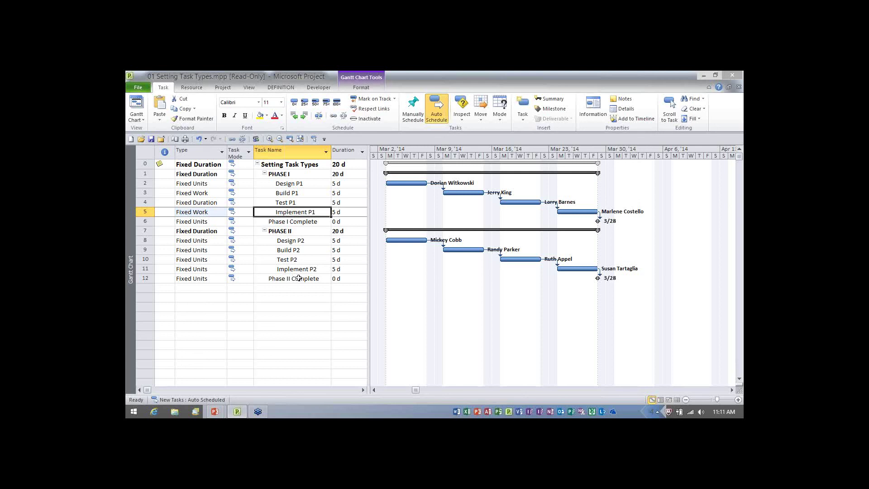
{"action": "left_click", "coordinate": [305, 241]}
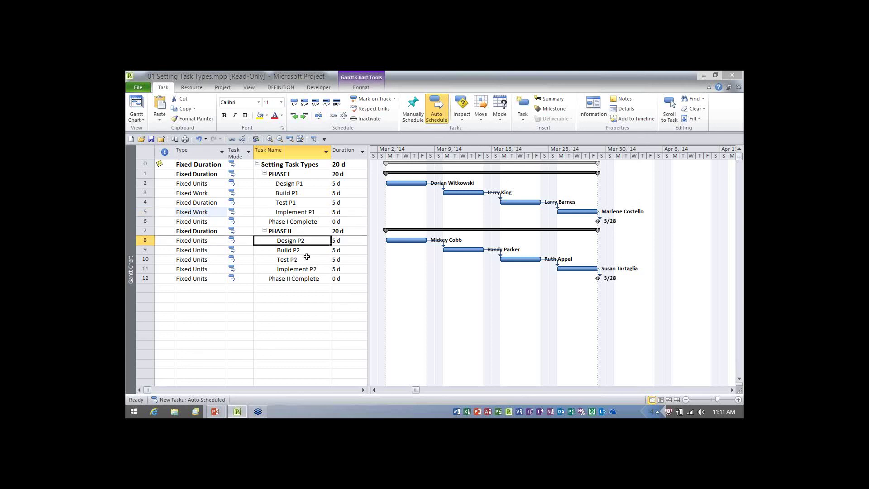
{"action": "left_click", "coordinate": [212, 240]}
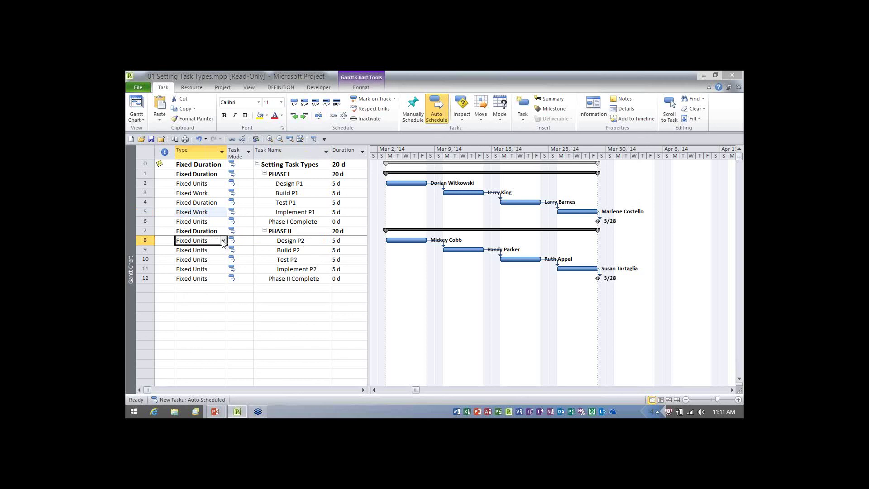
{"action": "left_click", "coordinate": [224, 242]}
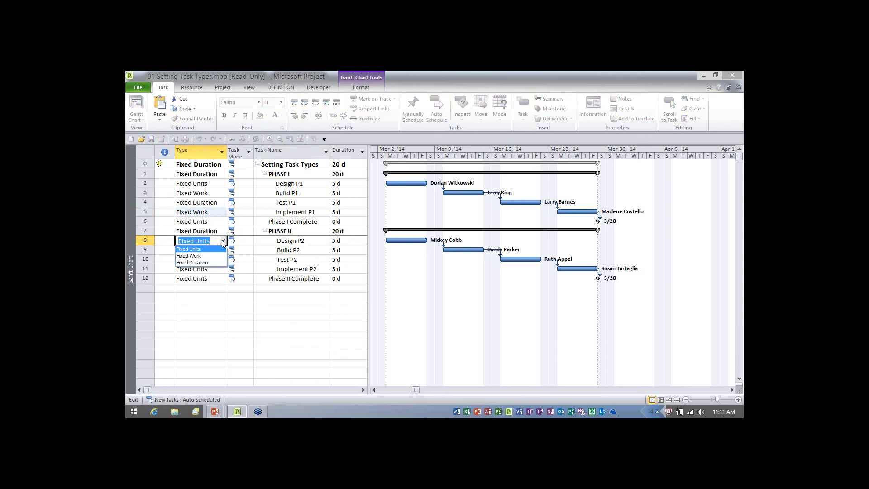
{"action": "left_click", "coordinate": [213, 263]}
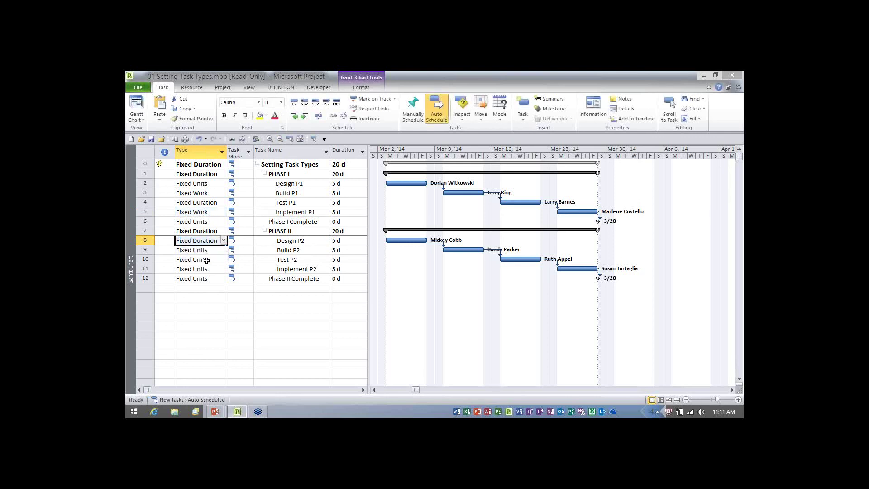
{"action": "left_click", "coordinate": [282, 241]}
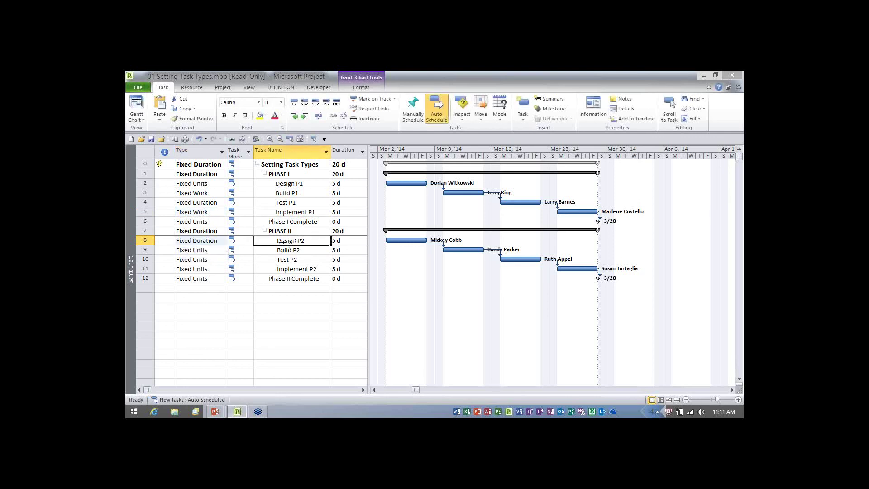